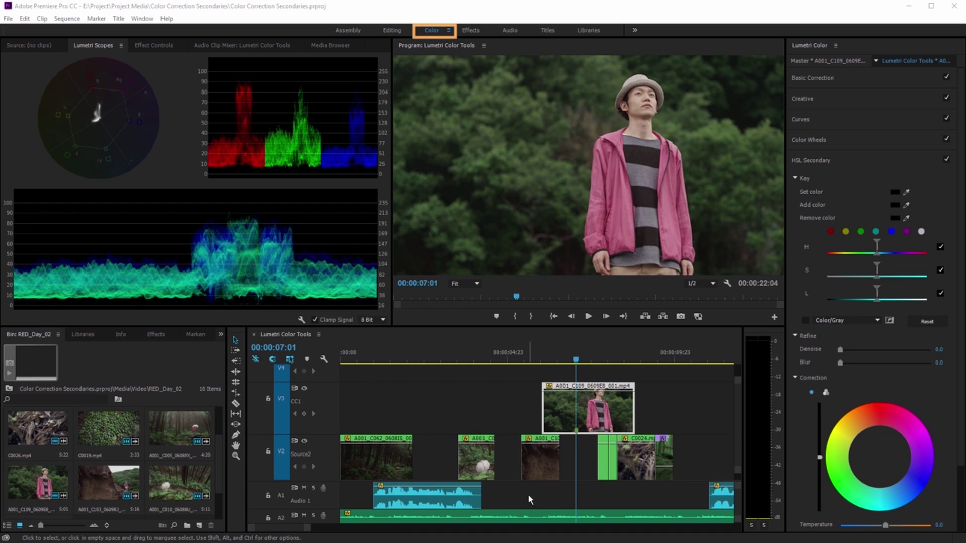
# Key HSL Secondary on the magenta swatch after briefly trying the Remove color eyedropper
pyautogui.click(577, 360)
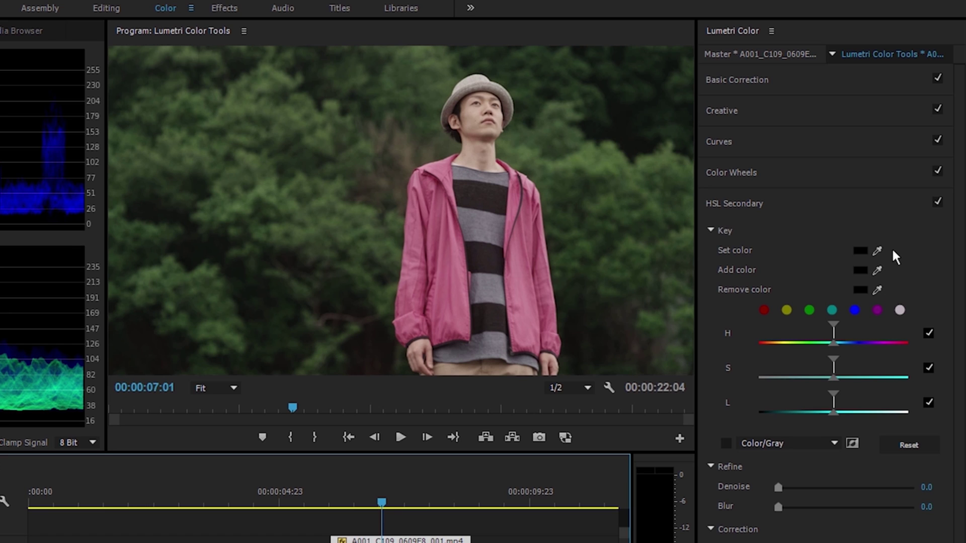
pyautogui.click(879, 289)
pyautogui.click(878, 290)
pyautogui.click(877, 309)
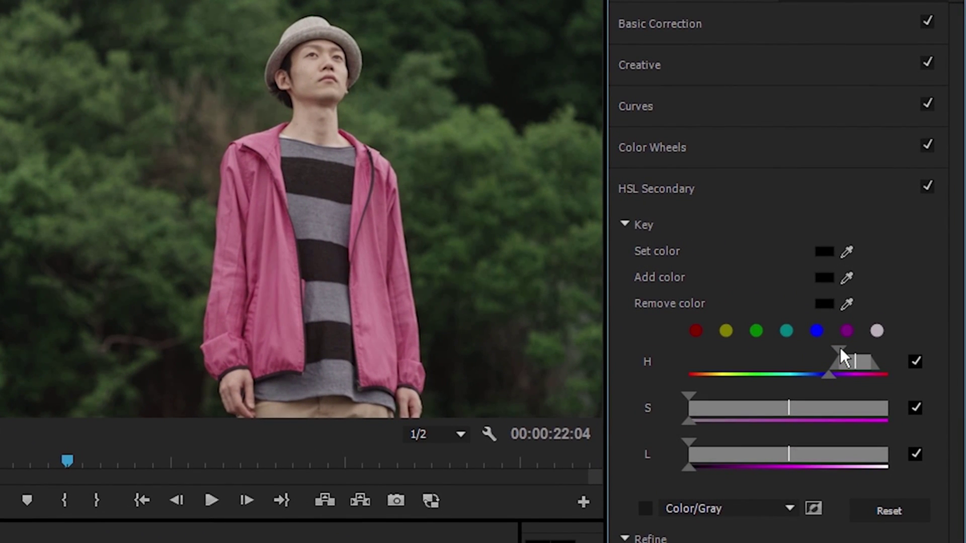
# Widen and shift the H slider's hue range until it fits the jacket's pink
pyautogui.moveTo(839, 347); pyautogui.dragTo(829, 351)
pyautogui.moveTo(815, 373)
pyautogui.mouseDown()
pyautogui.moveTo(749, 376)
pyautogui.moveTo(810, 385)
pyautogui.mouseUp()
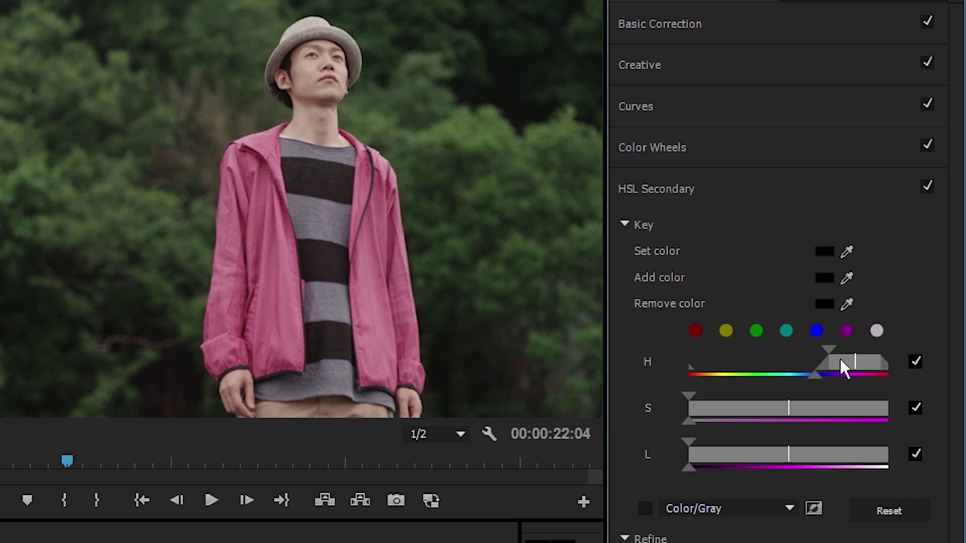
pyautogui.moveTo(841, 360); pyautogui.dragTo(841, 360)
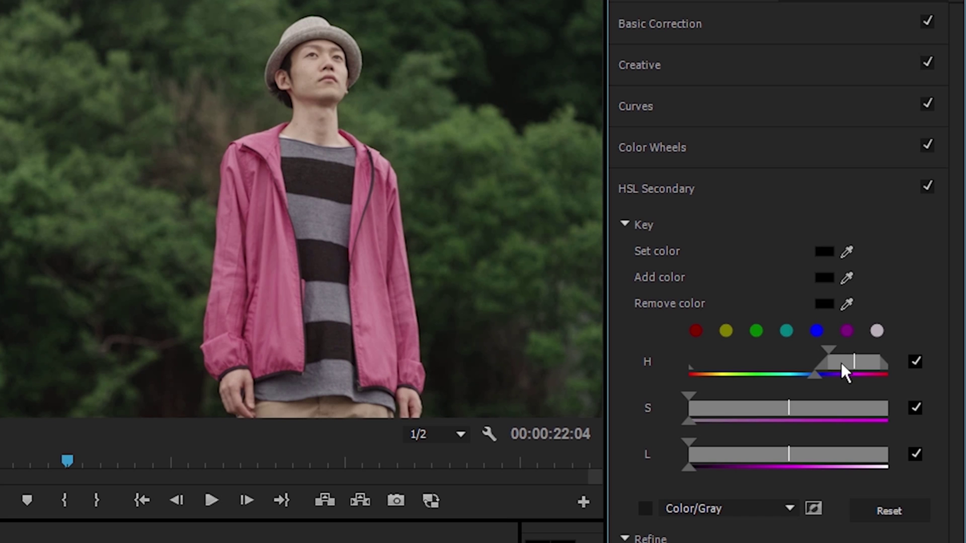
pyautogui.moveTo(830, 364)
pyautogui.mouseDown()
pyautogui.moveTo(764, 364)
pyautogui.moveTo(888, 363)
pyautogui.moveTo(838, 363)
pyautogui.mouseUp()
# Raise the saturation lower limit to exclude low-saturation areas from the key
pyautogui.moveTo(691, 397)
pyautogui.mouseDown()
pyautogui.moveTo(726, 401)
pyautogui.moveTo(694, 396)
pyautogui.mouseUp()
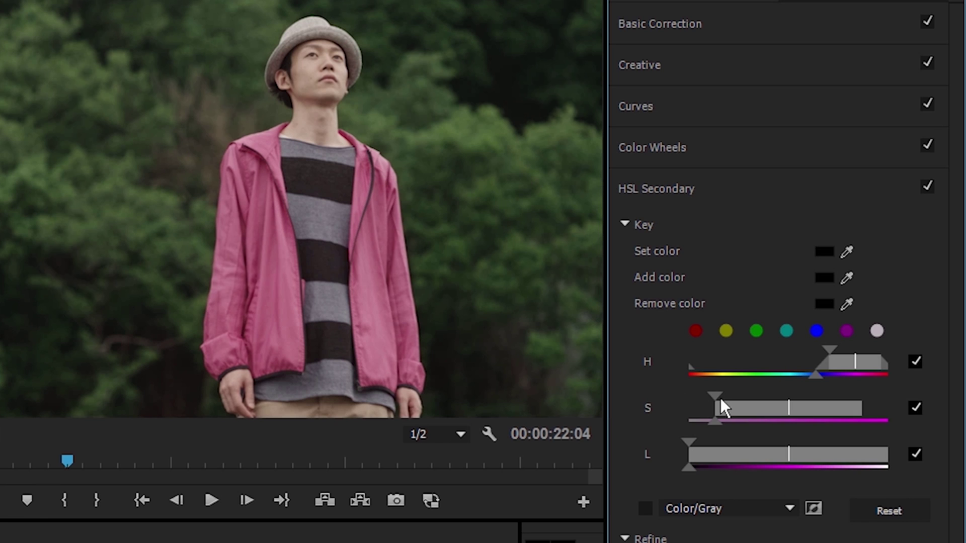
pyautogui.moveTo(714, 393); pyautogui.dragTo(722, 394)
pyautogui.moveTo(722, 393)
pyautogui.mouseDown()
pyautogui.moveTo(759, 397)
pyautogui.moveTo(718, 393)
pyautogui.mouseUp()
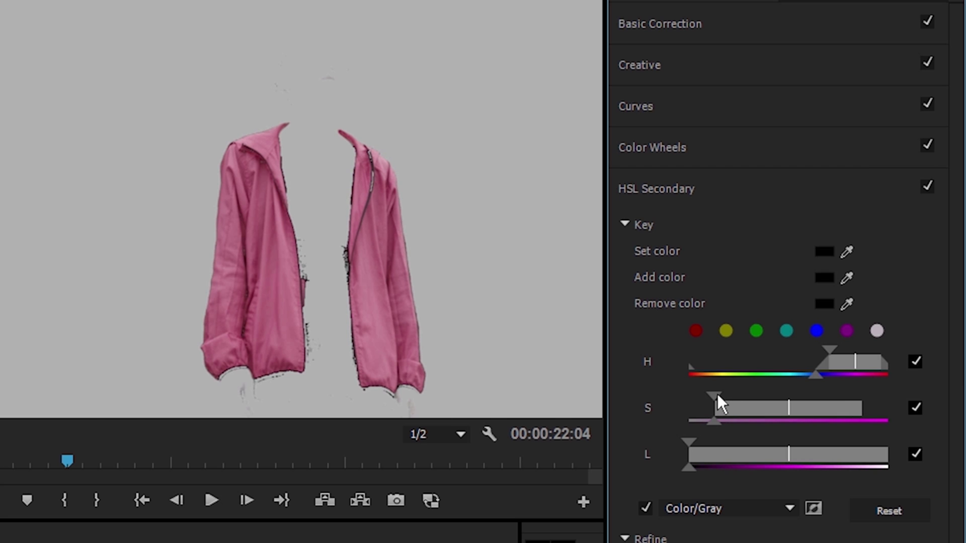
# Turn off the mask preview, raise the lightness lower limit, then fine-tune saturation and lightness
pyautogui.click(646, 508)
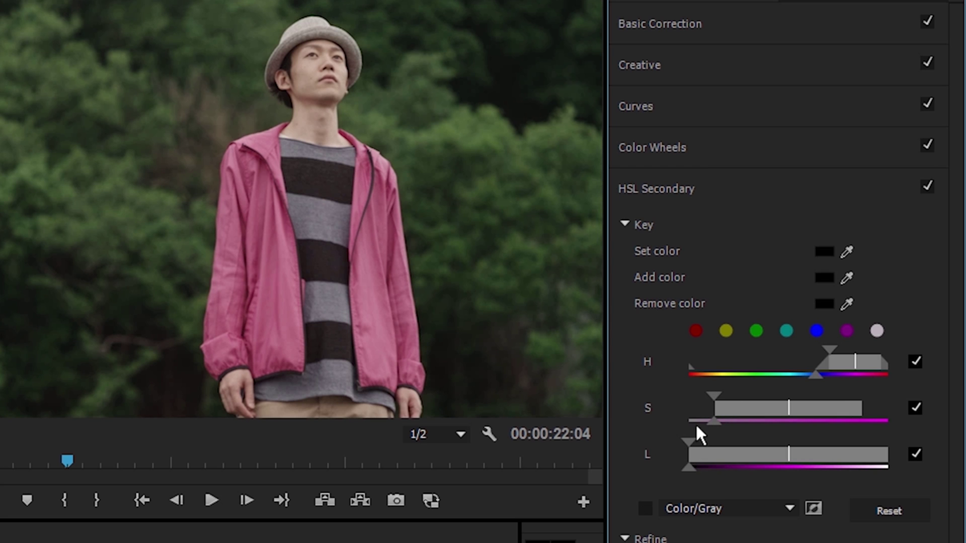
pyautogui.moveTo(693, 439); pyautogui.dragTo(720, 446)
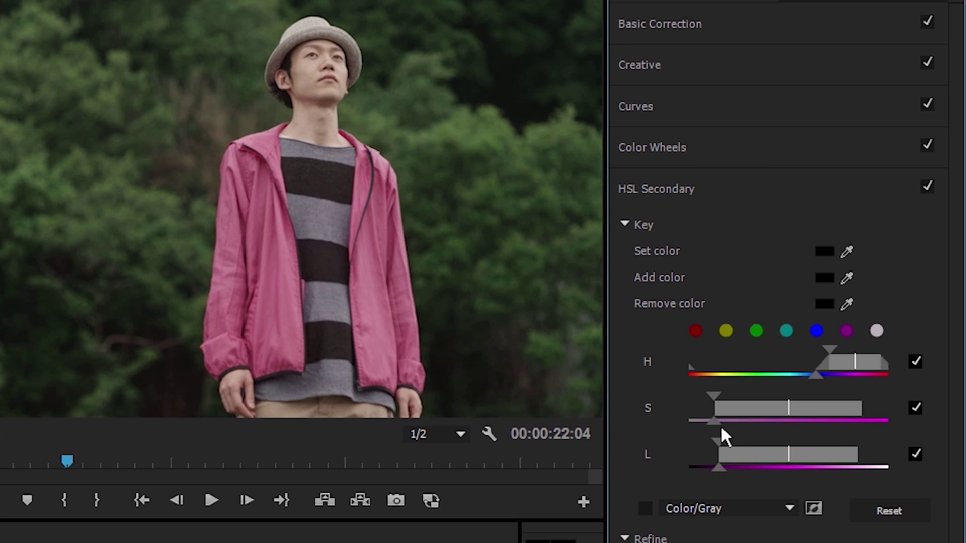
pyautogui.moveTo(714, 420); pyautogui.dragTo(706, 419)
pyautogui.moveTo(719, 466); pyautogui.dragTo(708, 465)
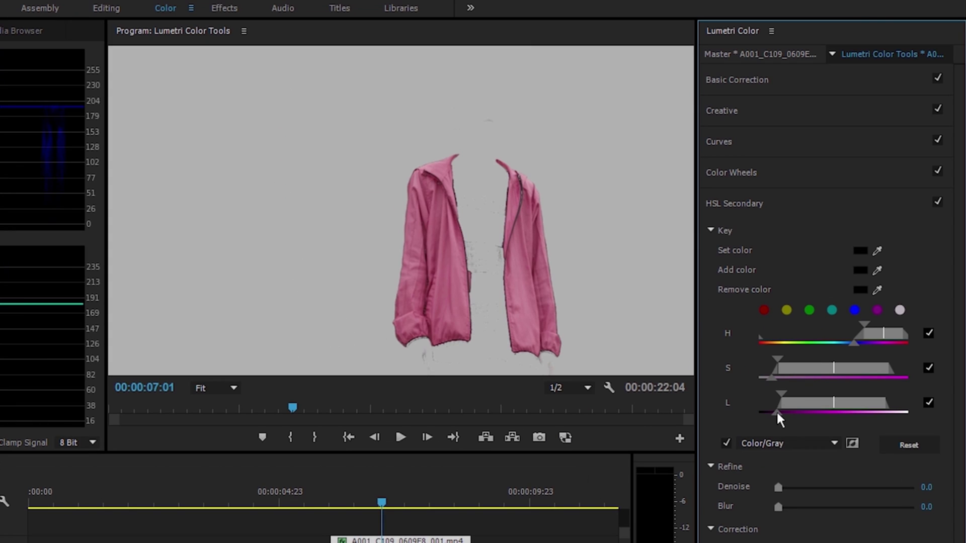
pyautogui.moveTo(777, 411); pyautogui.dragTo(776, 411)
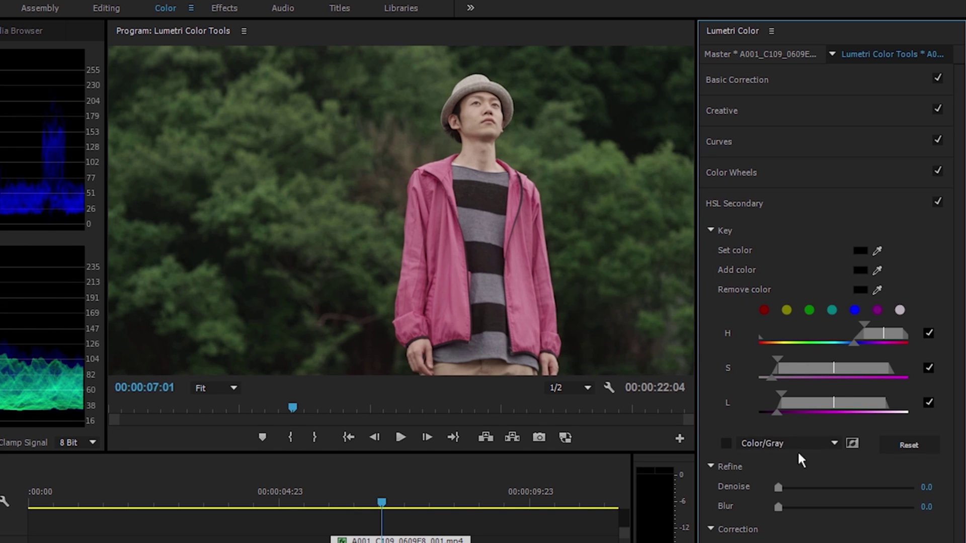
# Cycle the mask preview through Color/Gray and Color/Black, ending on White/Black
pyautogui.click(826, 444)
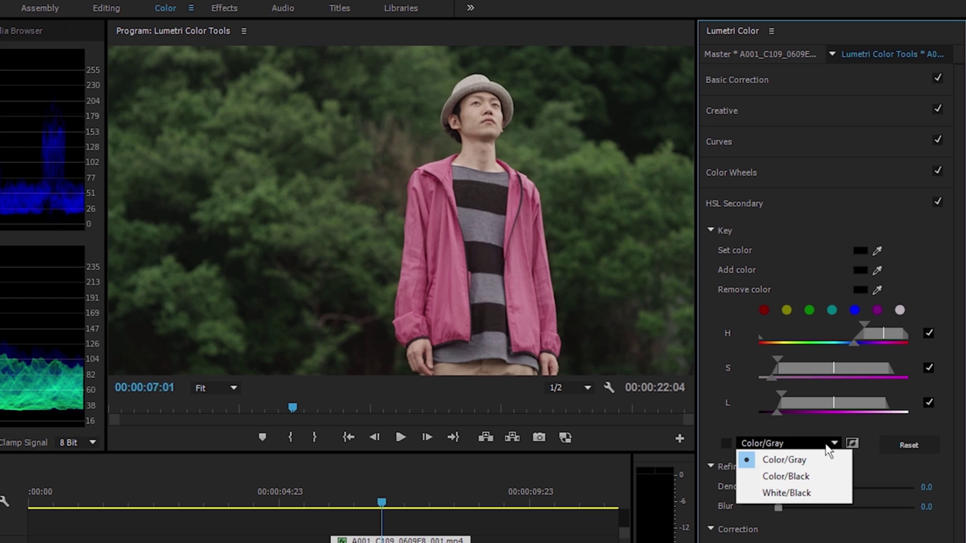
pyautogui.click(724, 443)
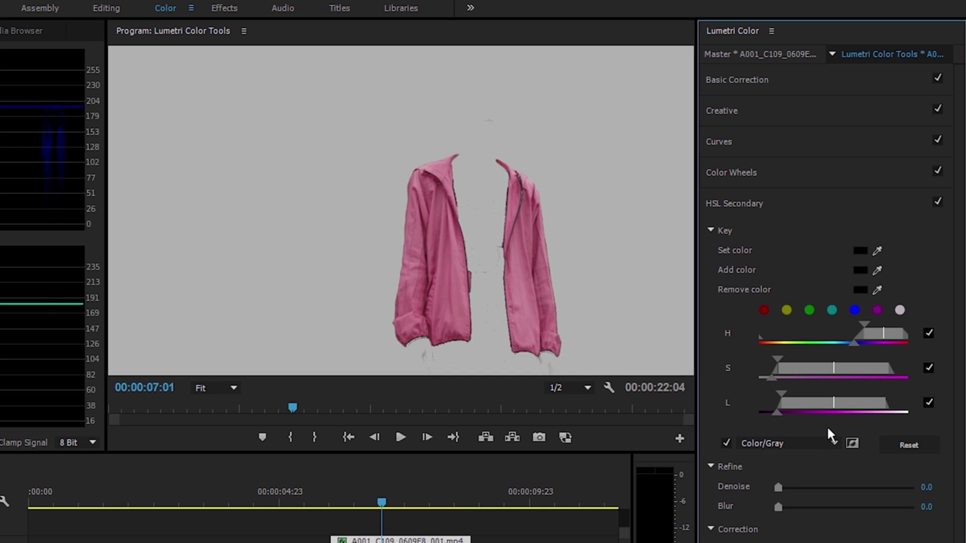
pyautogui.click(810, 443)
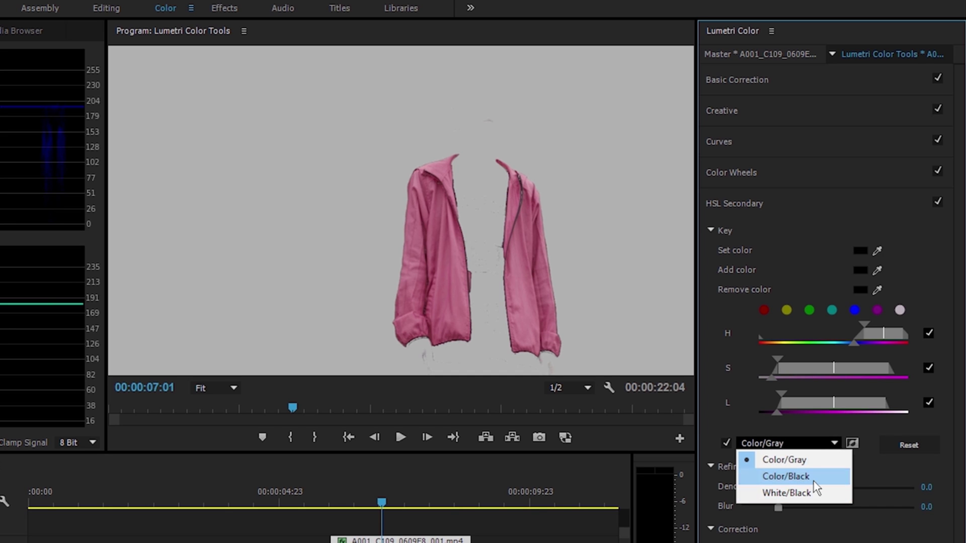
pyautogui.click(813, 476)
pyautogui.click(814, 442)
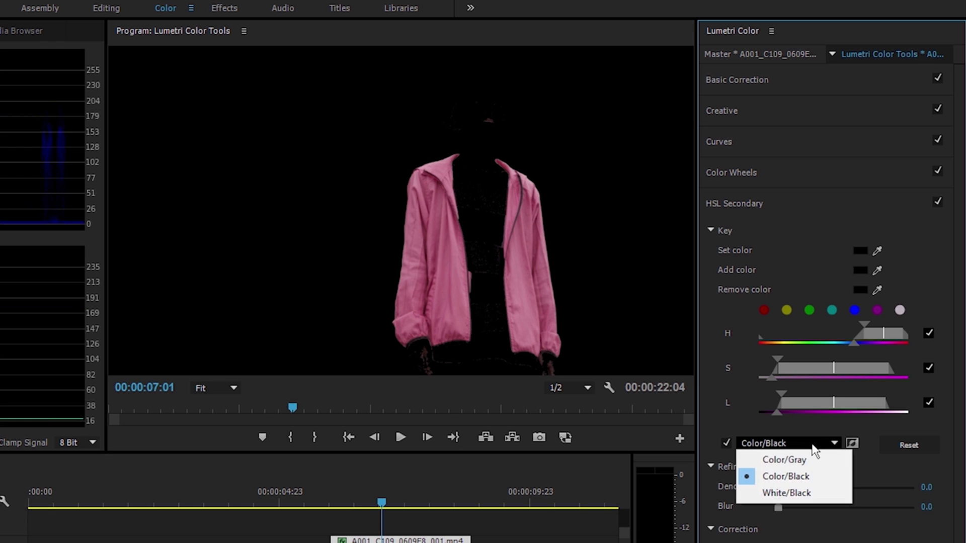
pyautogui.click(816, 493)
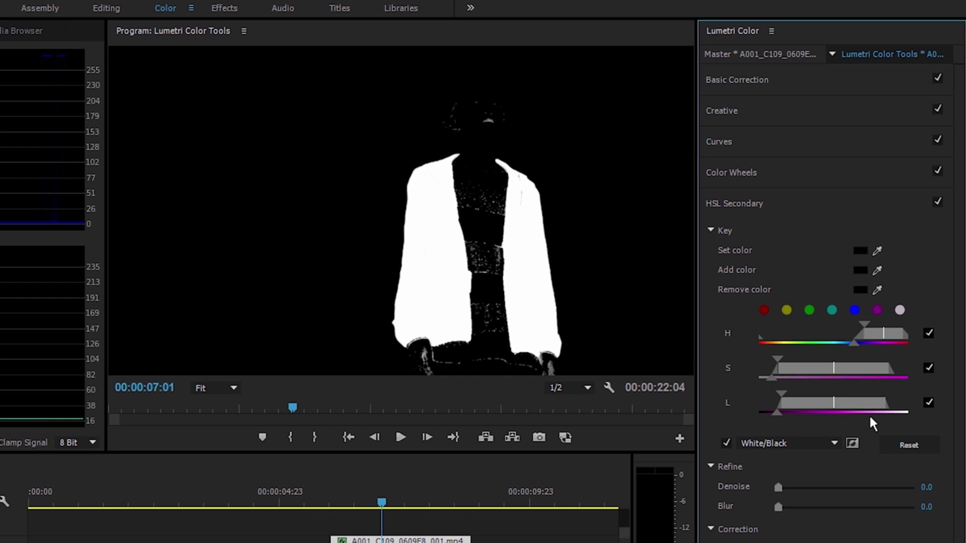
# Fine-tune the hue, saturation and lightness ranges to fill and clean the jacket mask
pyautogui.moveTo(889, 331); pyautogui.dragTo(886, 330)
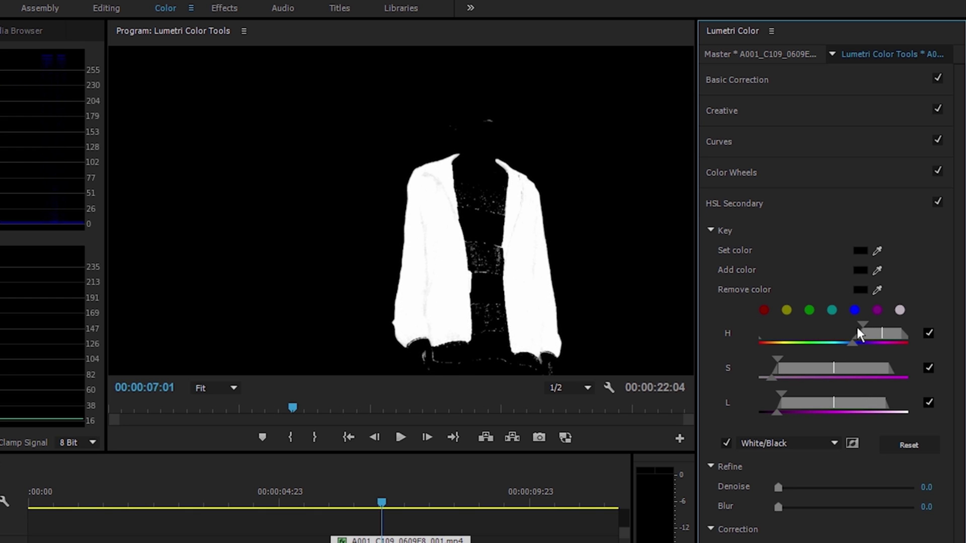
pyautogui.moveTo(813, 364); pyautogui.dragTo(819, 367)
pyautogui.moveTo(801, 400); pyautogui.dragTo(786, 391)
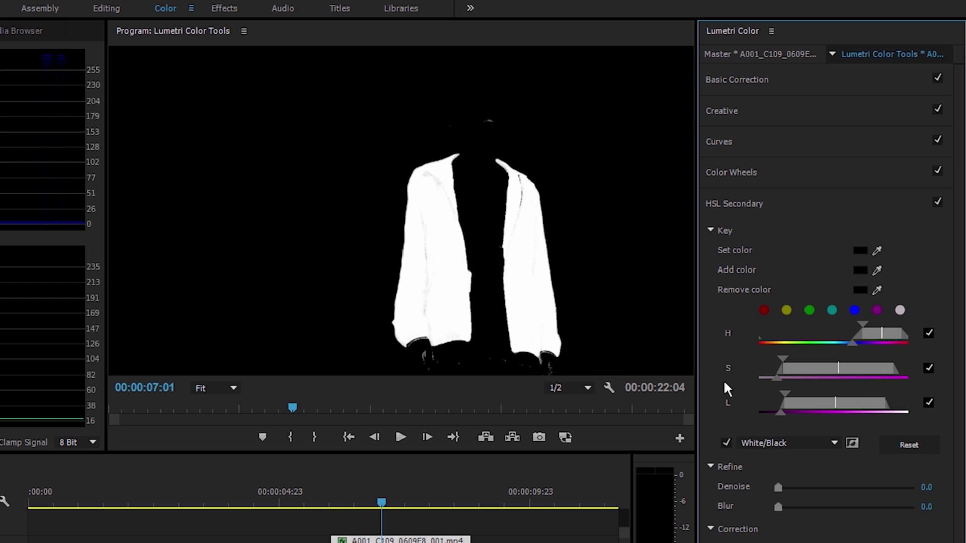
# Compare the White/Black mask with Invert Mask on and off, ending un-inverted in full colour
pyautogui.click(725, 442)
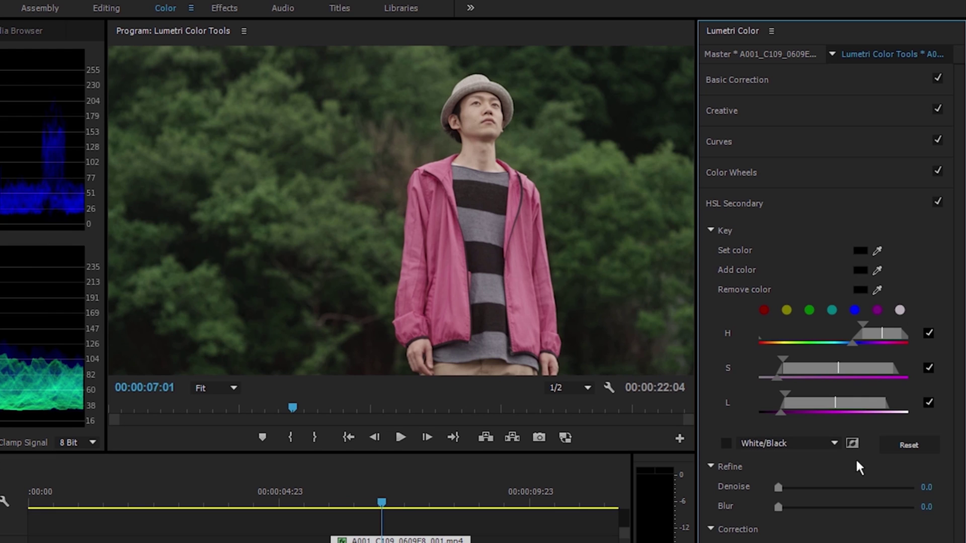
pyautogui.click(725, 443)
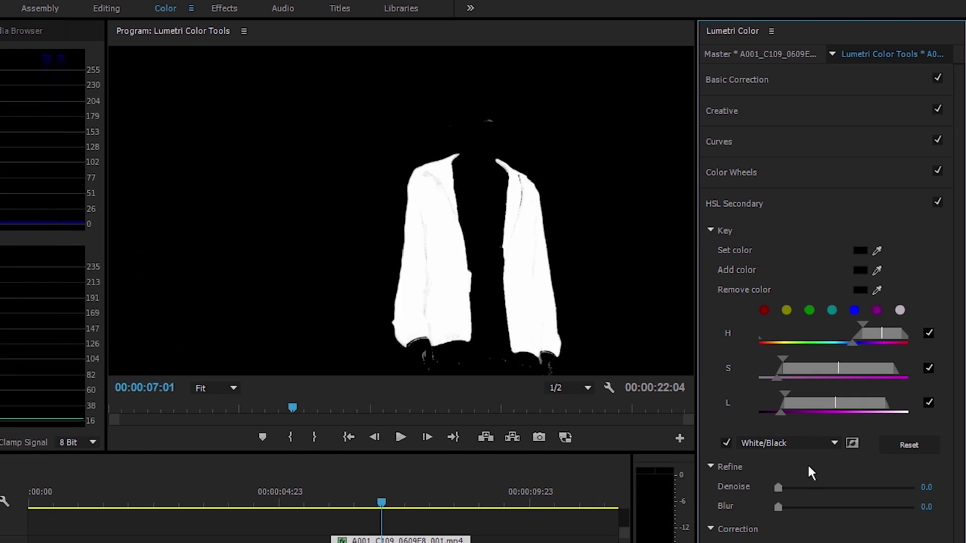
pyautogui.click(852, 443)
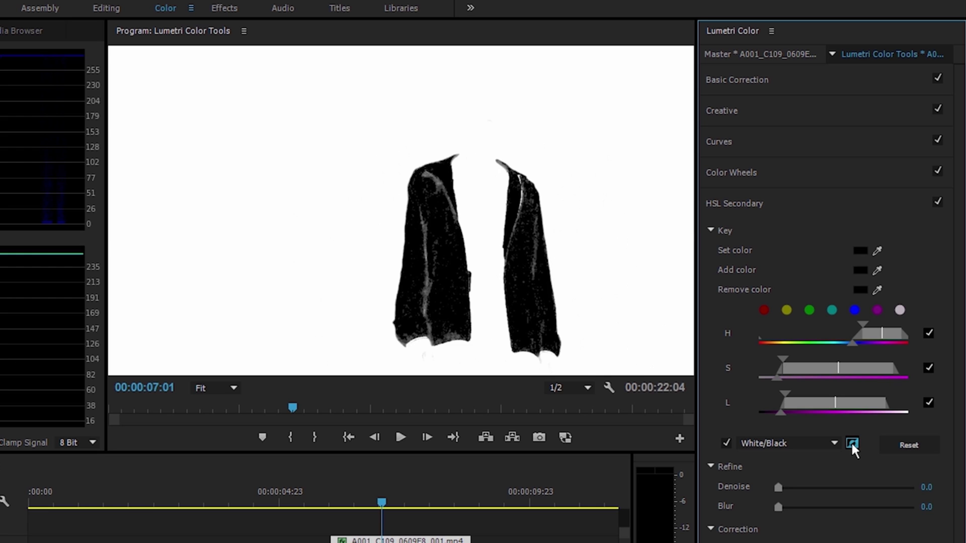
pyautogui.click(851, 443)
pyautogui.click(851, 444)
pyautogui.click(852, 443)
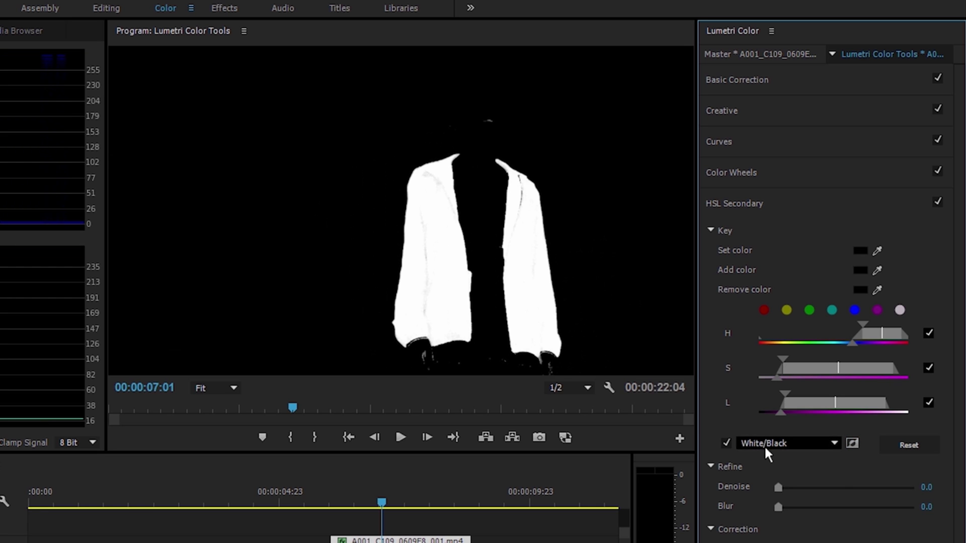
pyautogui.click(724, 442)
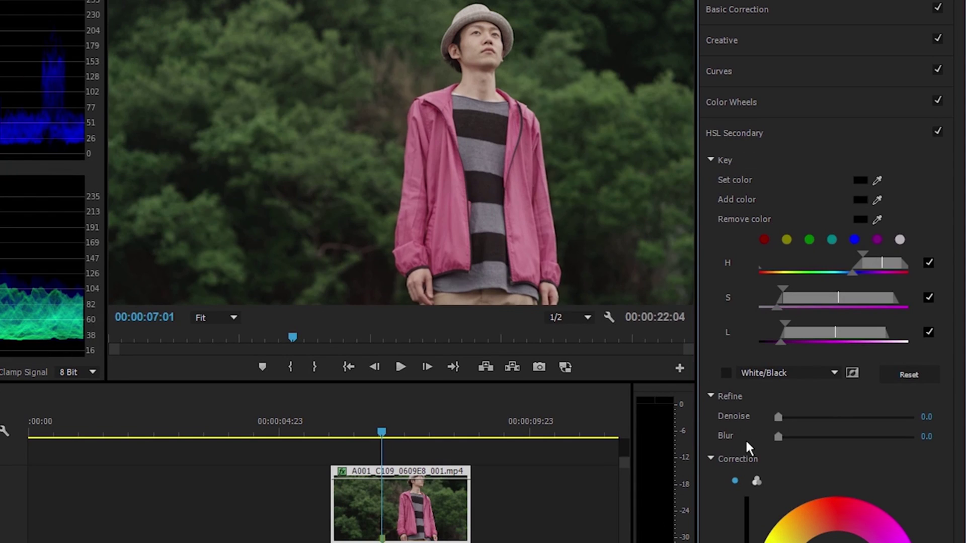
# Show the White/Black mask and set Refine Denoise to 66.1
pyautogui.click(726, 371)
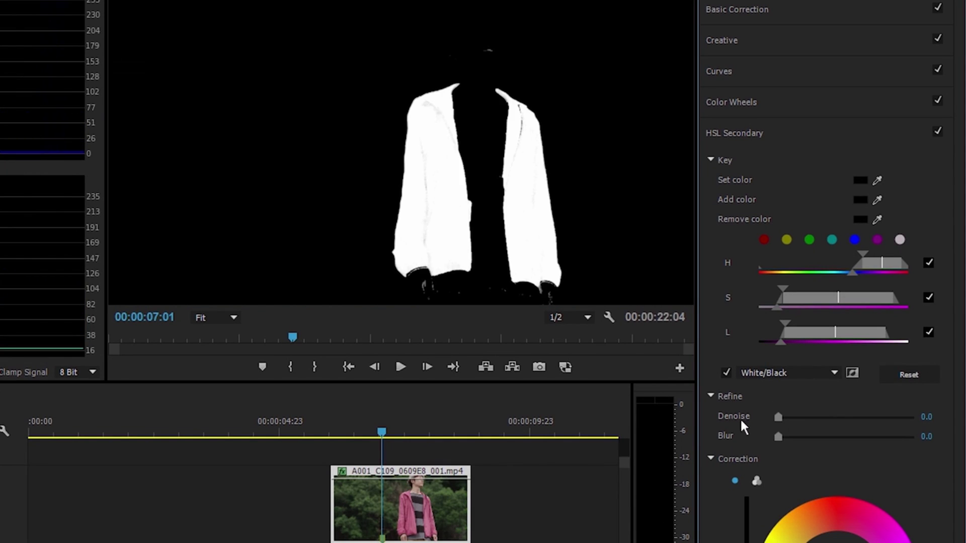
pyautogui.moveTo(778, 414); pyautogui.dragTo(867, 417)
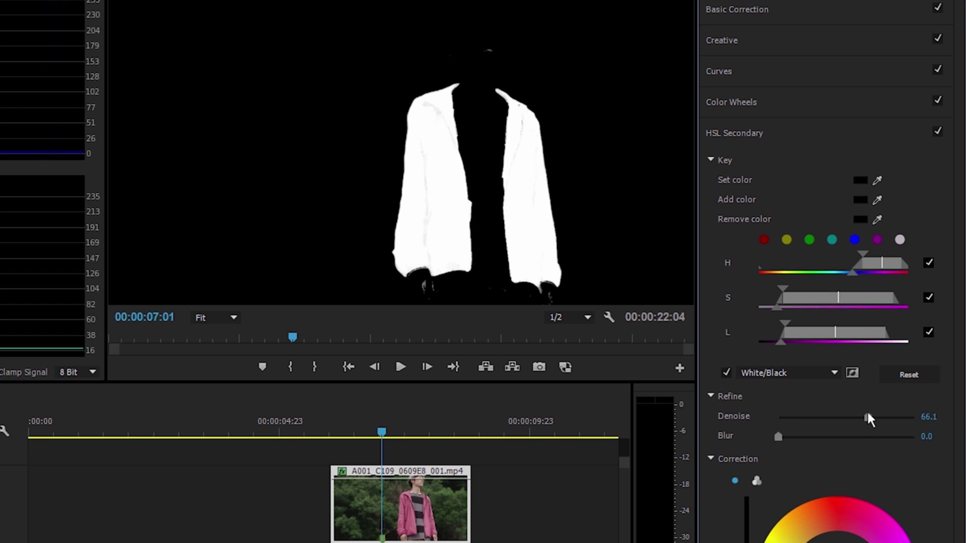
pyautogui.moveTo(866, 416)
pyautogui.mouseDown()
pyautogui.moveTo(883, 418)
pyautogui.moveTo(868, 418)
pyautogui.mouseUp()
# Set Blur to 1.3 after testing a heavy blur, then turn off the mask preview
pyautogui.moveTo(779, 436); pyautogui.dragTo(936, 450)
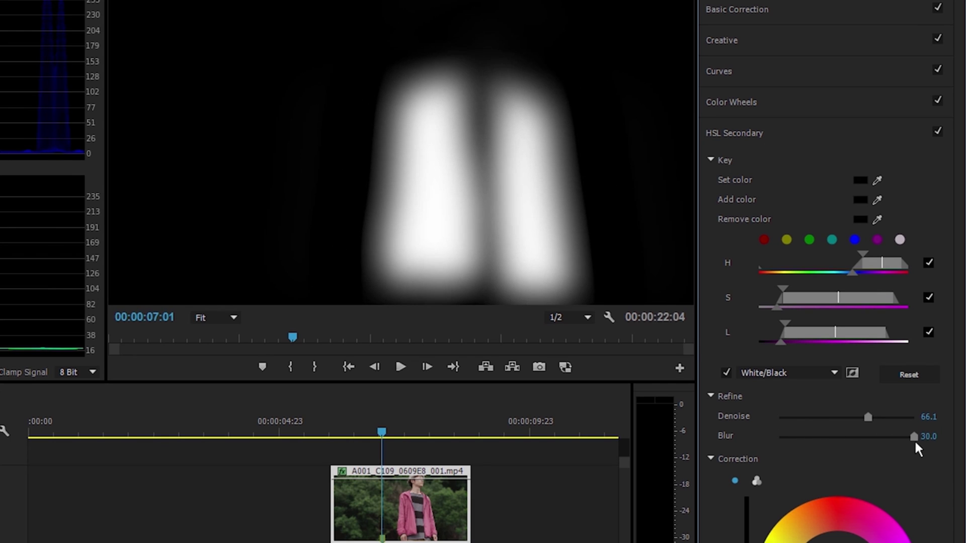
pyautogui.moveTo(912, 439); pyautogui.dragTo(783, 448)
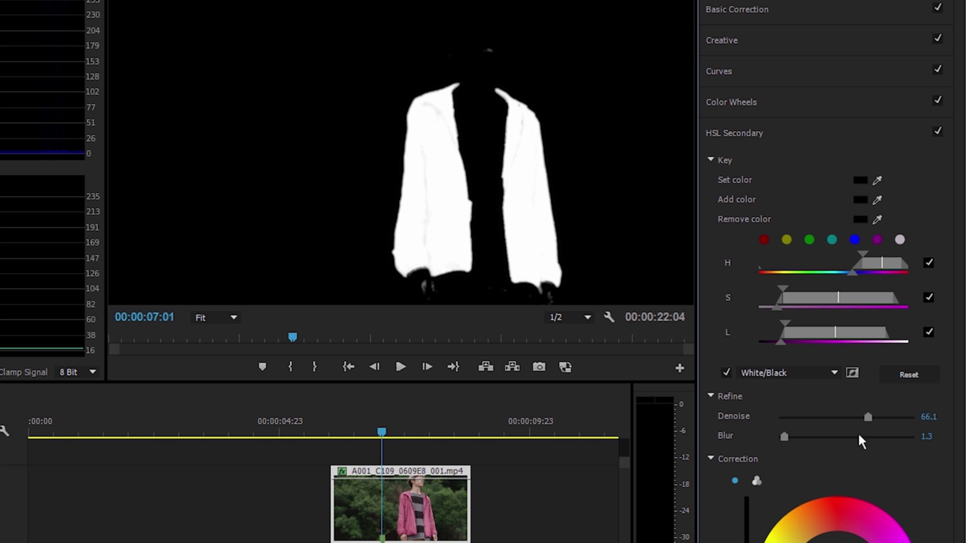
pyautogui.click(726, 372)
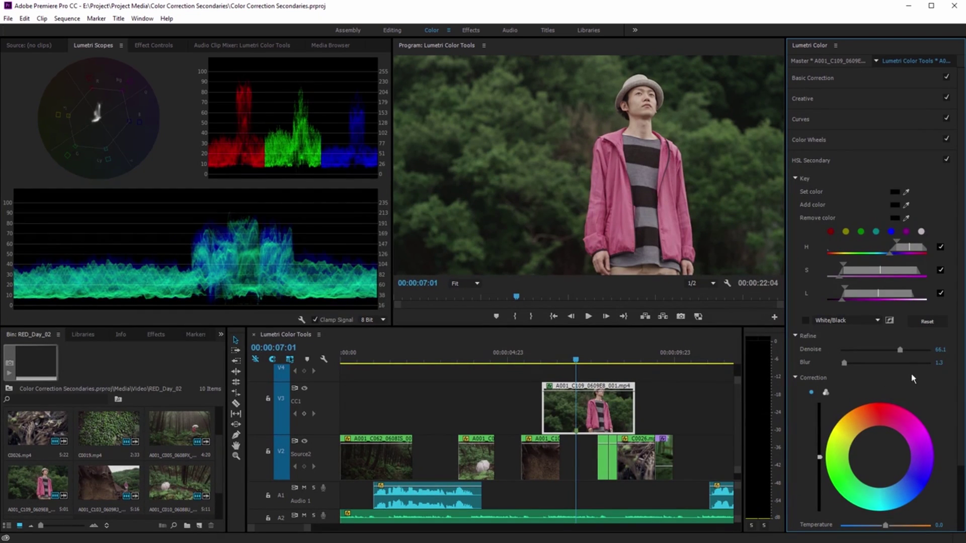
# Shift the jacket toward orange with Temperature 28.9, Tint -16.7, Contrast 22.2 and Sharpen 13.3
pyautogui.scroll(-3, 958, 340)
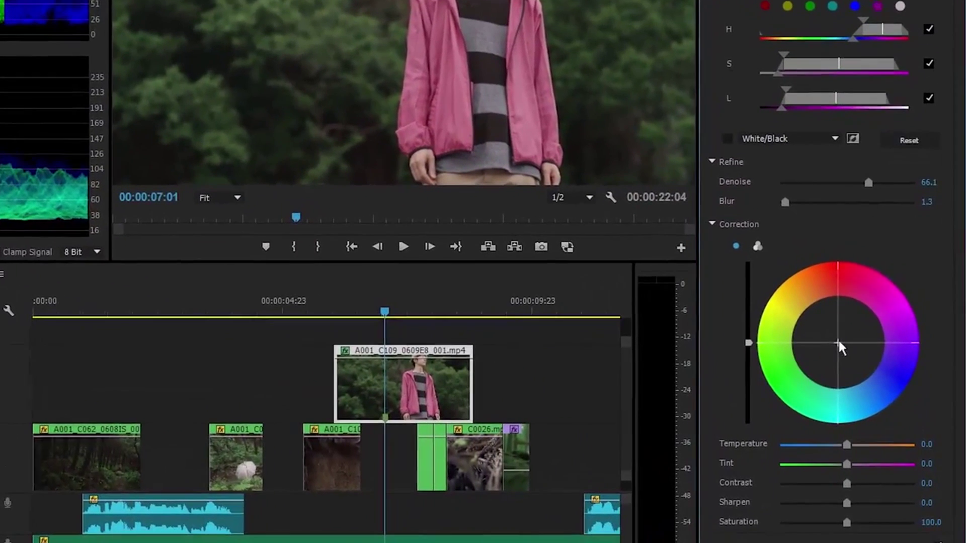
pyautogui.moveTo(838, 342); pyautogui.dragTo(768, 300)
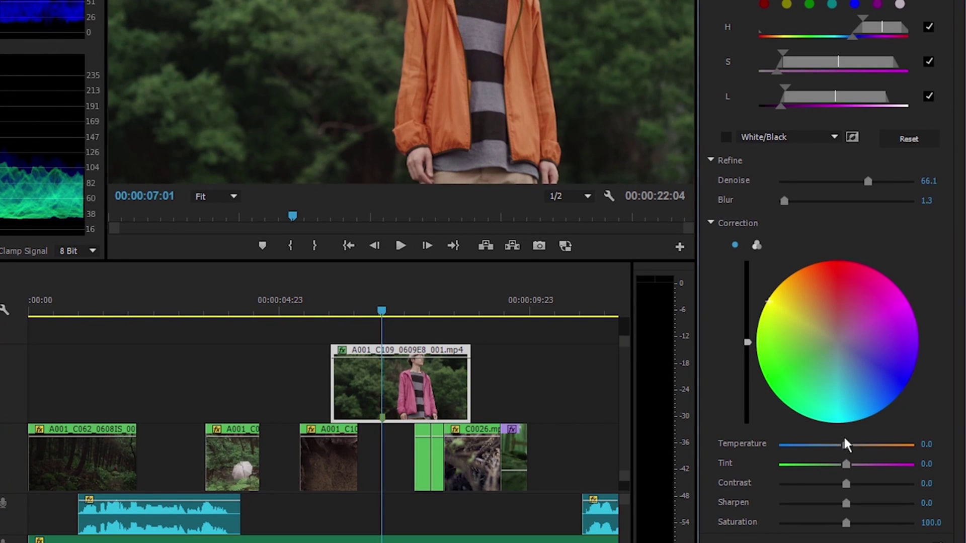
pyautogui.moveTo(847, 442); pyautogui.dragTo(855, 503)
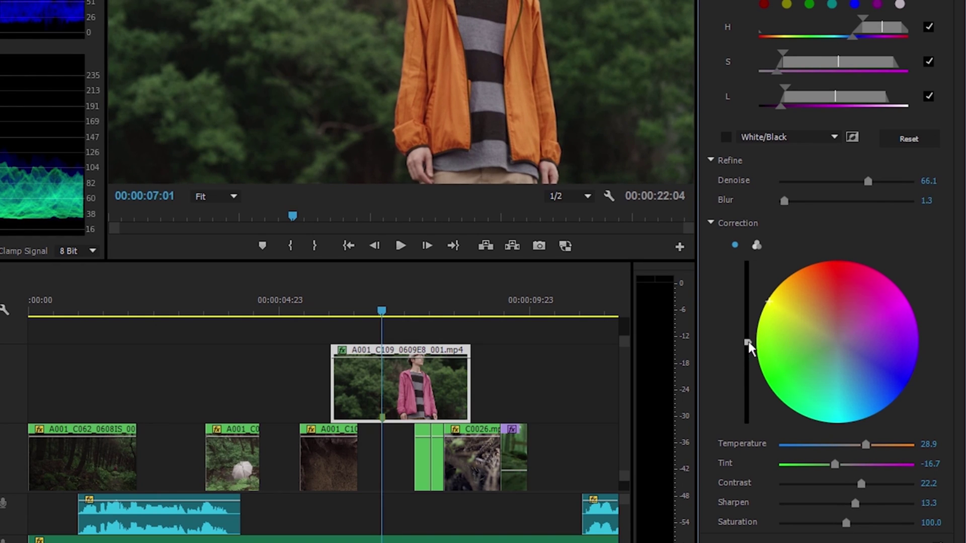
pyautogui.moveTo(747, 342); pyautogui.dragTo(748, 367)
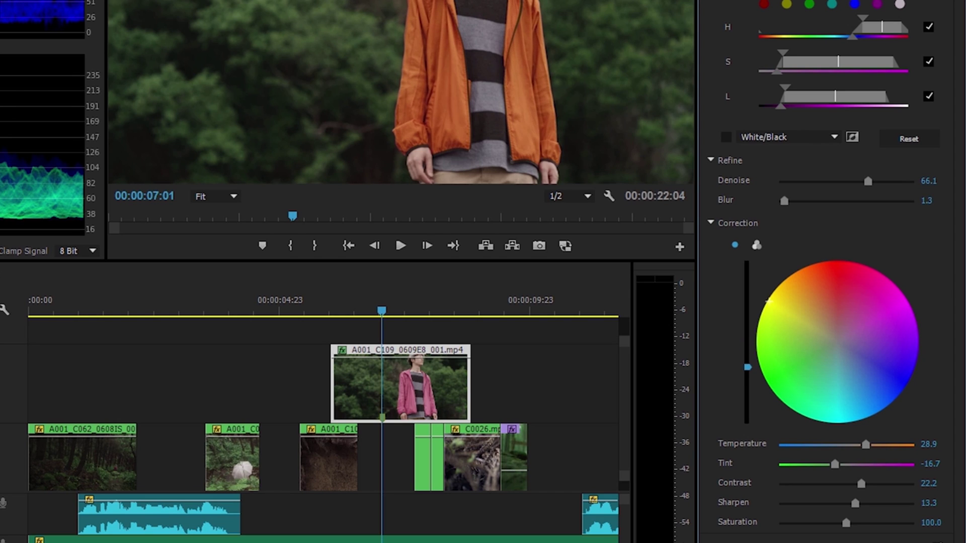
# Switch to the three-way color wheels and tint the jacket's shadows
pyautogui.click(756, 244)
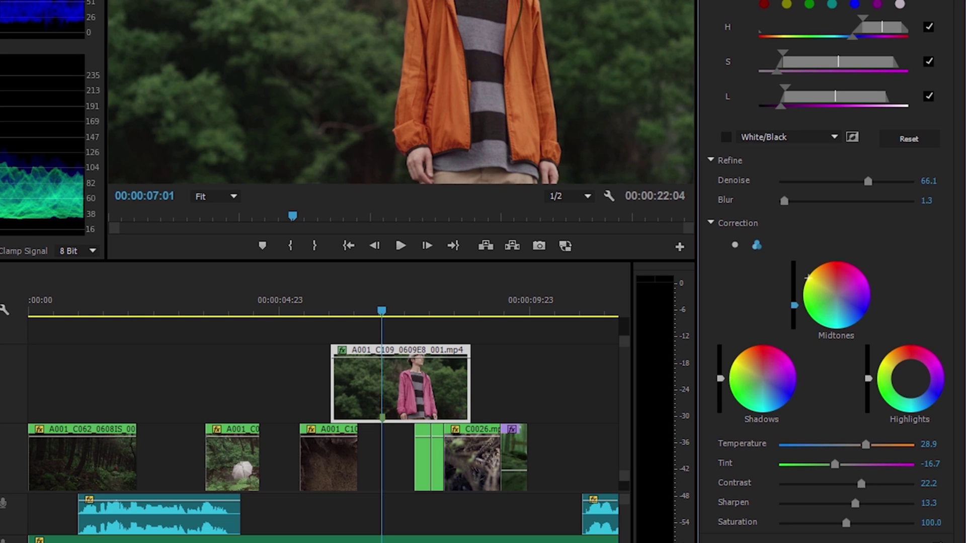
pyautogui.moveTo(762, 377); pyautogui.dragTo(770, 390)
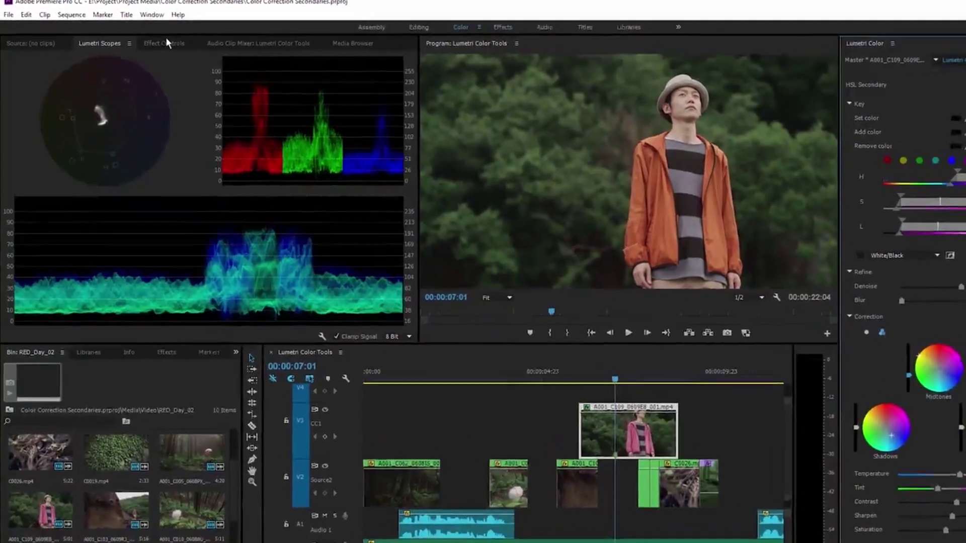
# Select the clip's Lumetri Color effect in Effect Controls and move the playhead to 00:00:05:16
pyautogui.click(168, 44)
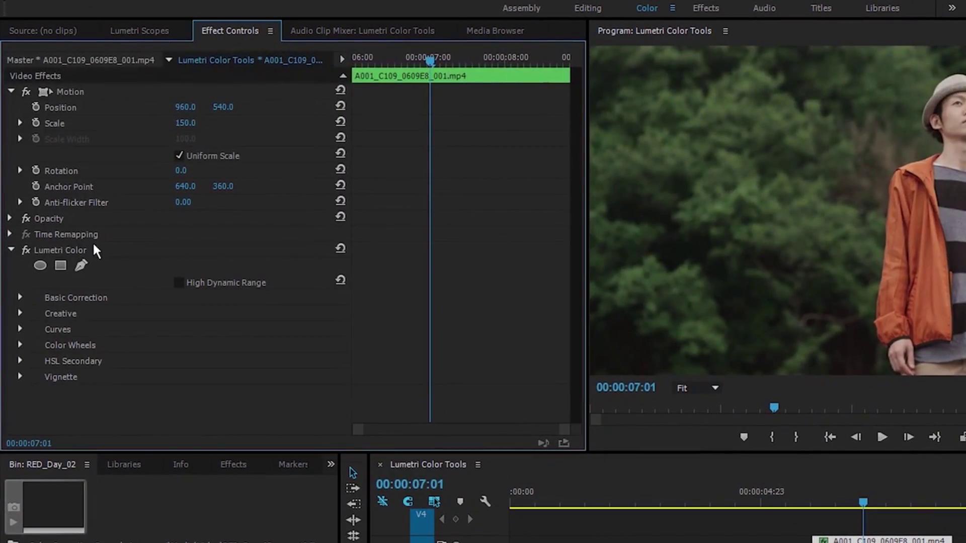
pyautogui.click(88, 248)
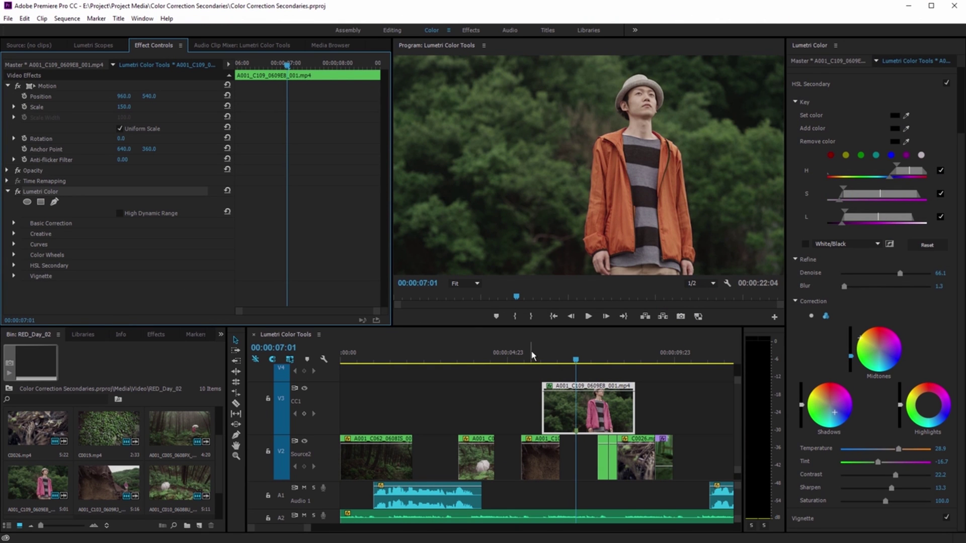
pyautogui.click(533, 356)
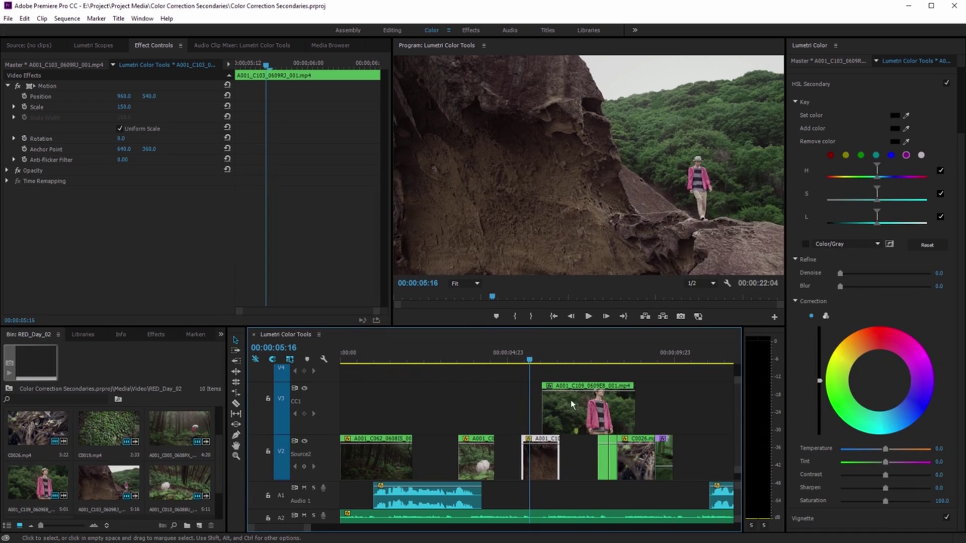